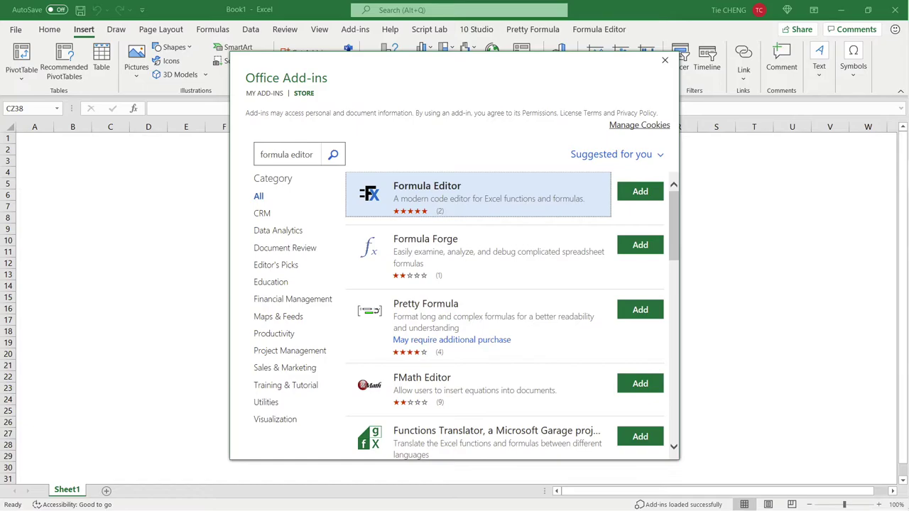
Search the add-in store for 'verficator', then for '10 studio'.
key("ctrl+a")
type("verficator")
key("Return")
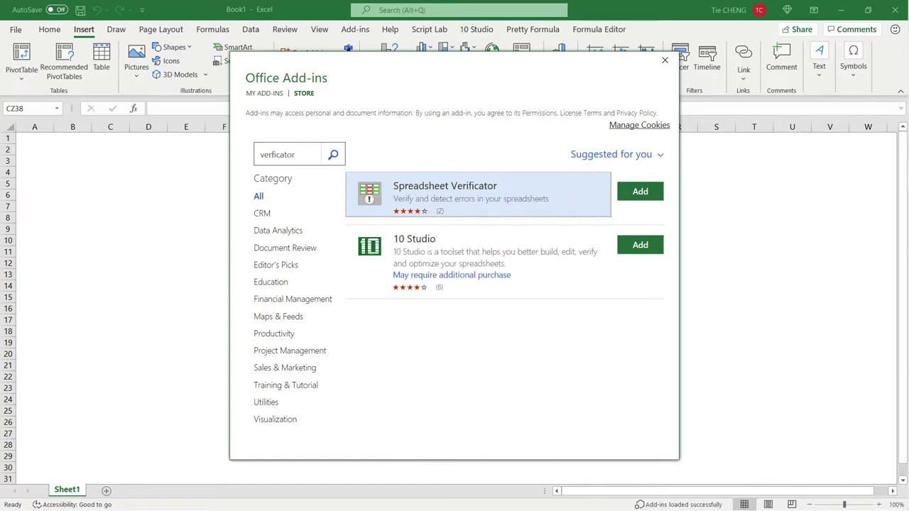
key("ctrl+a")
type("10 studio")
key("Return")
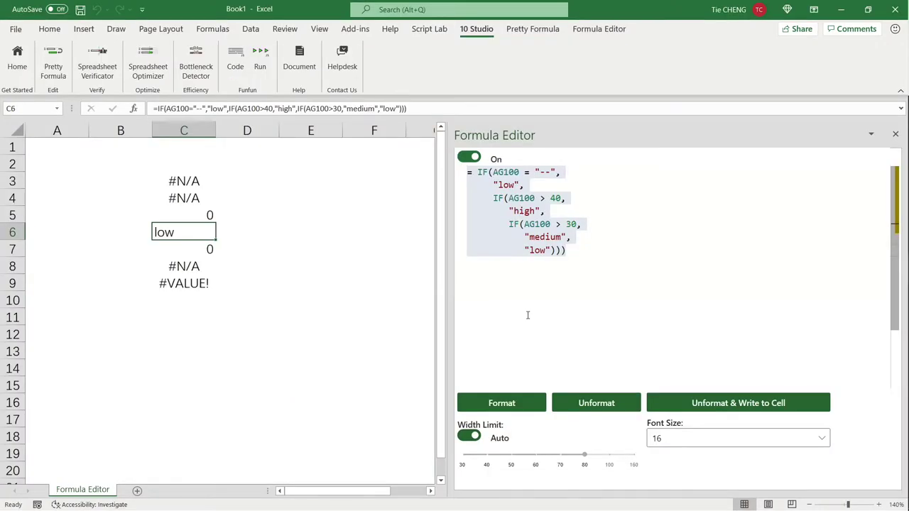
View the laid-out formulas in C5 (sum of products), C4 (VLOOKUP) and C9 (long IF).
key("Up")
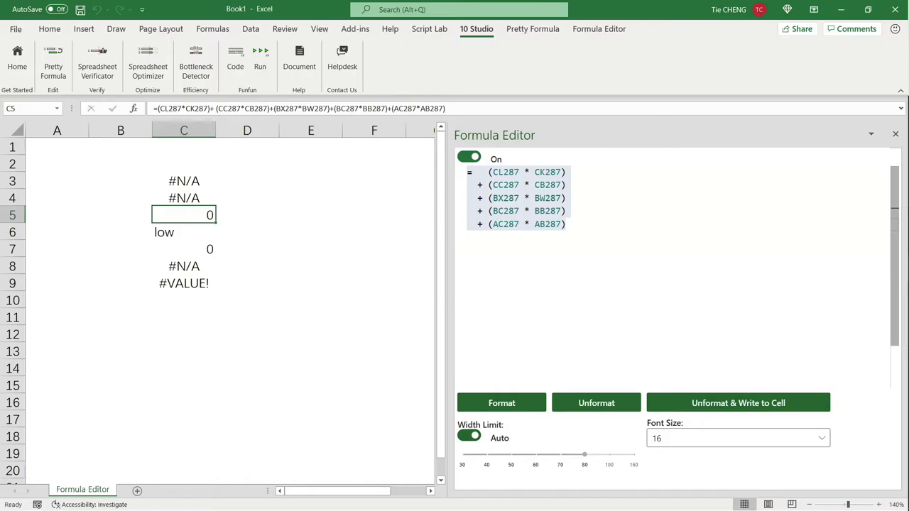
key("Up")
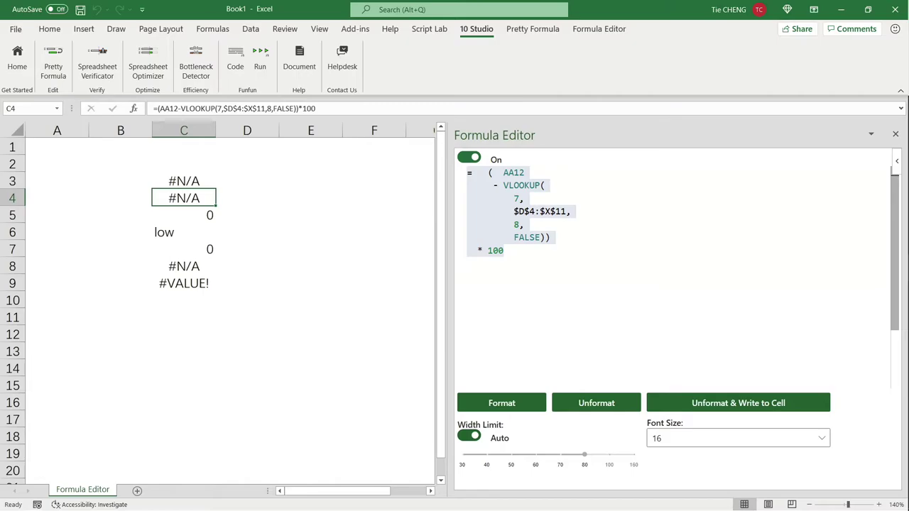
key("ctrl+Down")
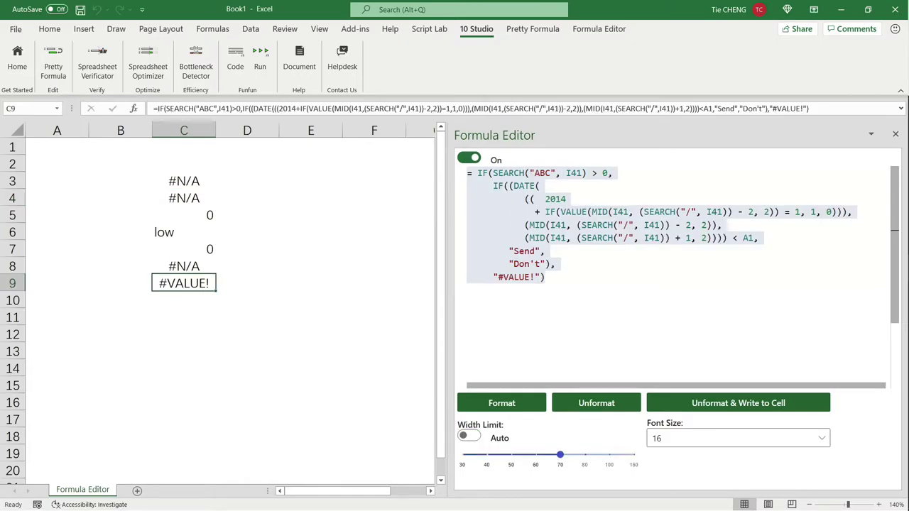
Inspect C7's nested IF, then wrap C8's VLOOKUP at a width limit of 30.
left_click(200, 254)
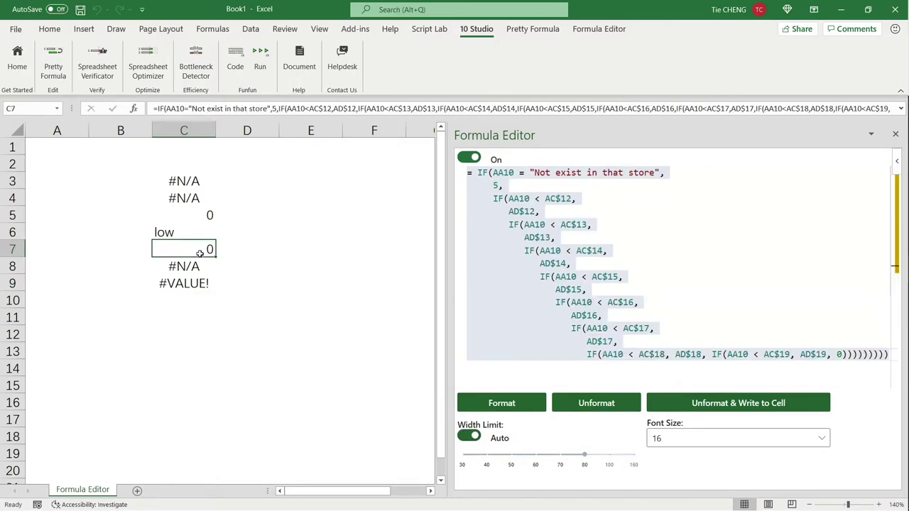
key("Down")
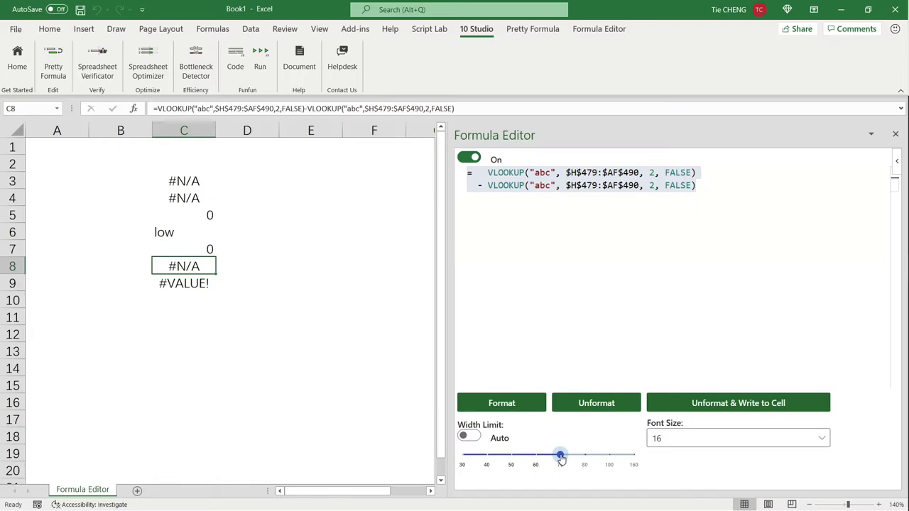
left_click_drag(560, 455, 462, 455)
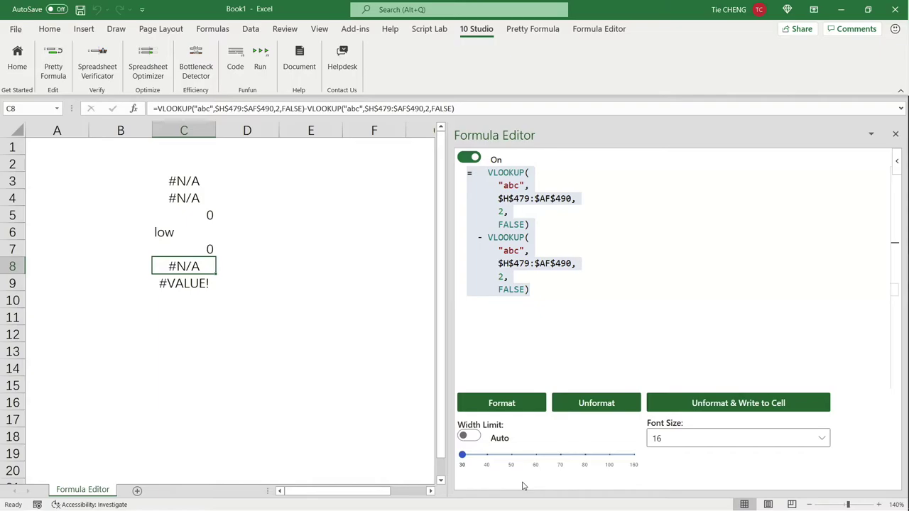
Step through C7's nested IF, C9's SEARCH/DATE formula and C8's VLOOKUP.
left_click(199, 253)
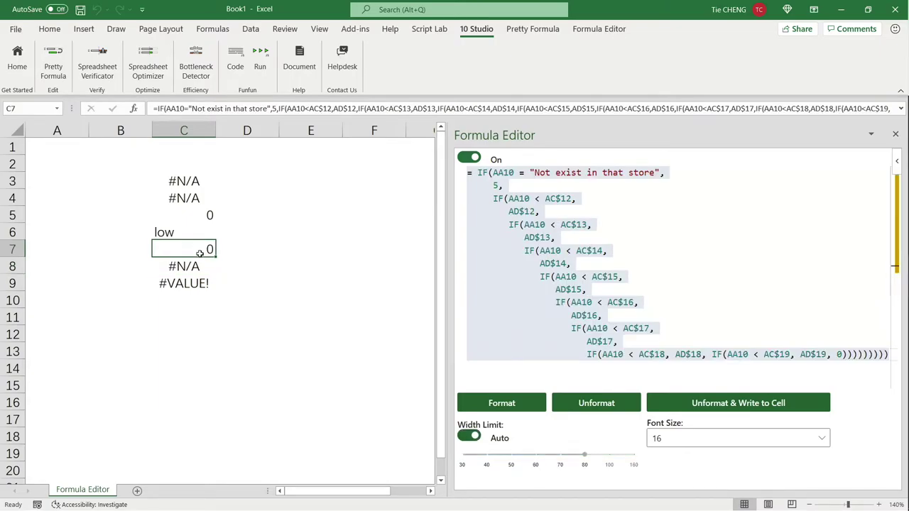
key("Down")
key("Down")
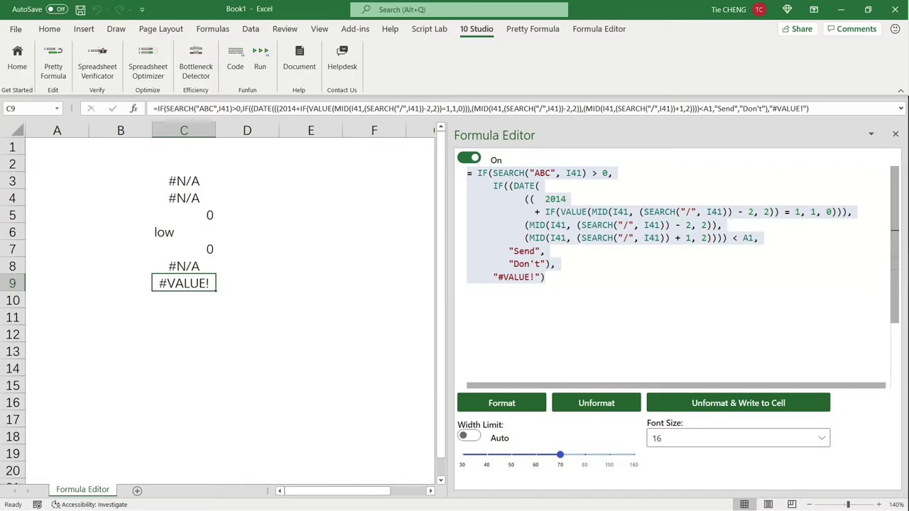
key("Up")
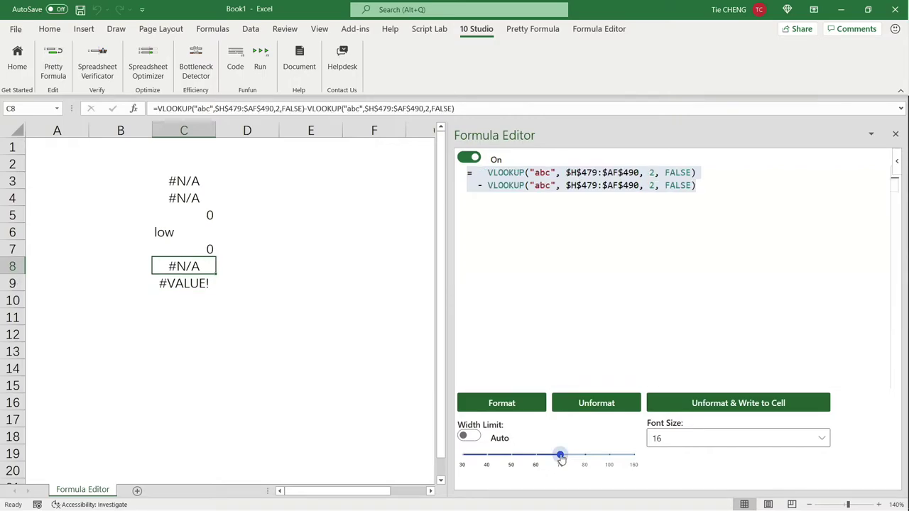
Compare C8's VLOOKUP wrapped at width limit 30, about 70, and 30 again.
left_click_drag(561, 455, 462, 456)
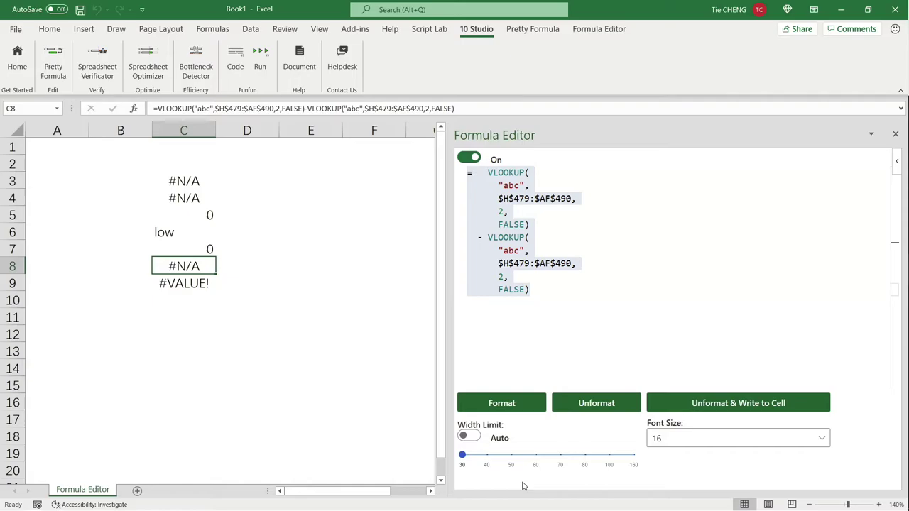
left_click(560, 456)
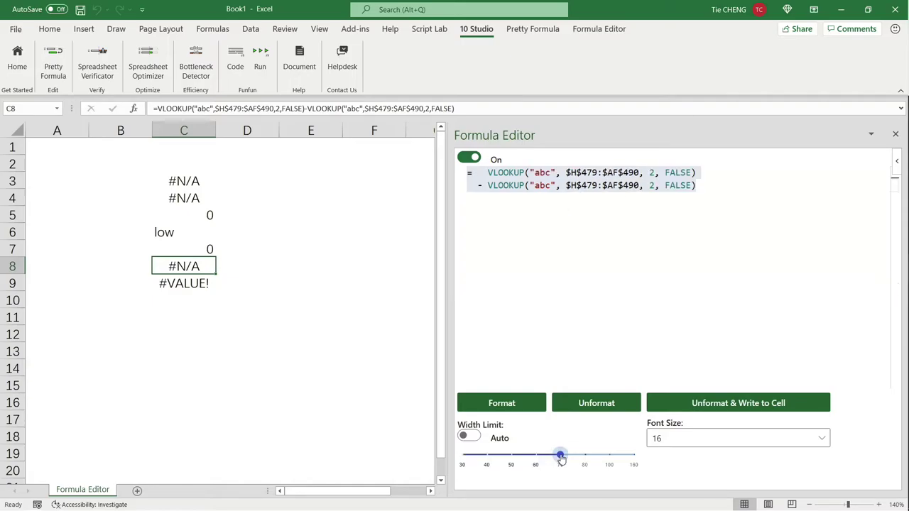
left_click_drag(561, 455, 462, 455)
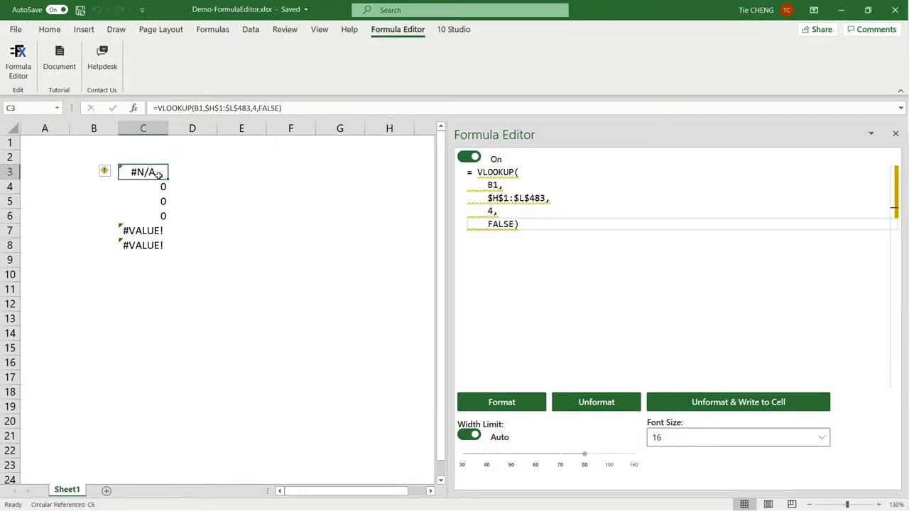
View Quick Fix rewrites: INDEX/MATCH for C3's VLOOKUP and IFERROR for C4's IF(ISERROR).
left_click(547, 264)
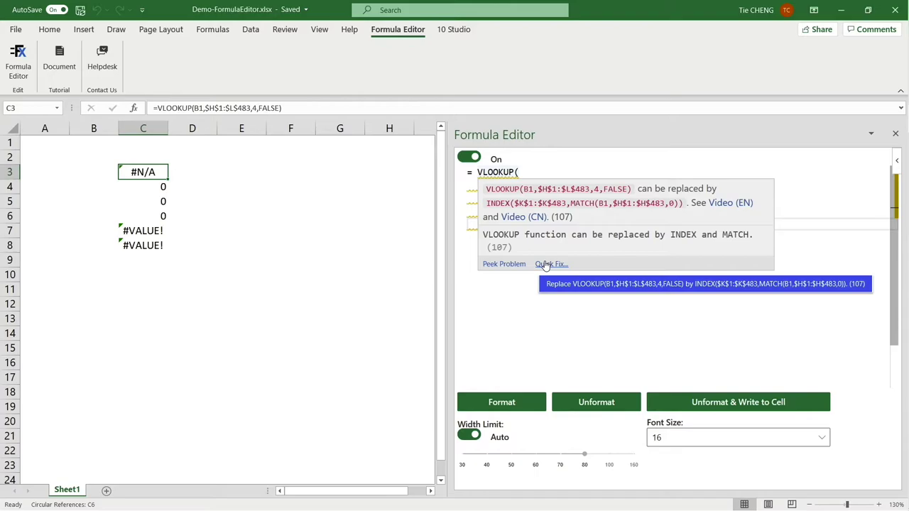
left_click(141, 187)
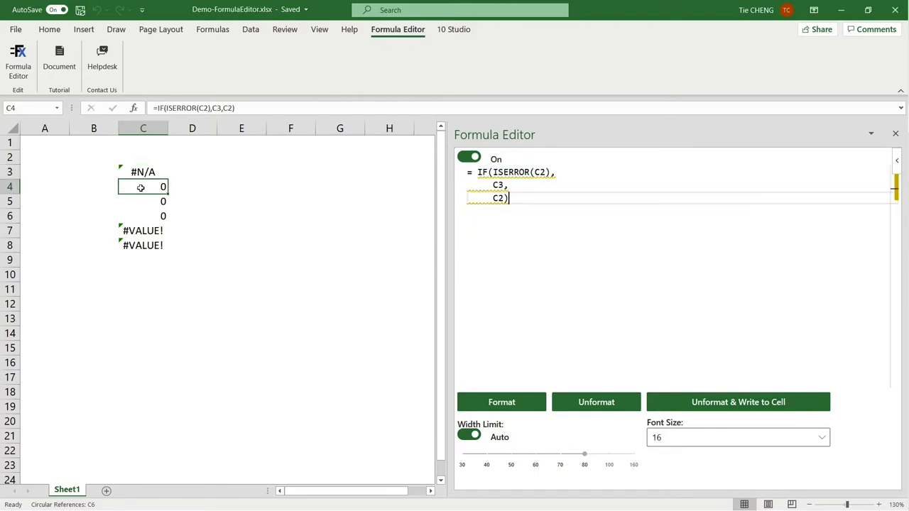
mouse_move(511, 172)
left_click(546, 250)
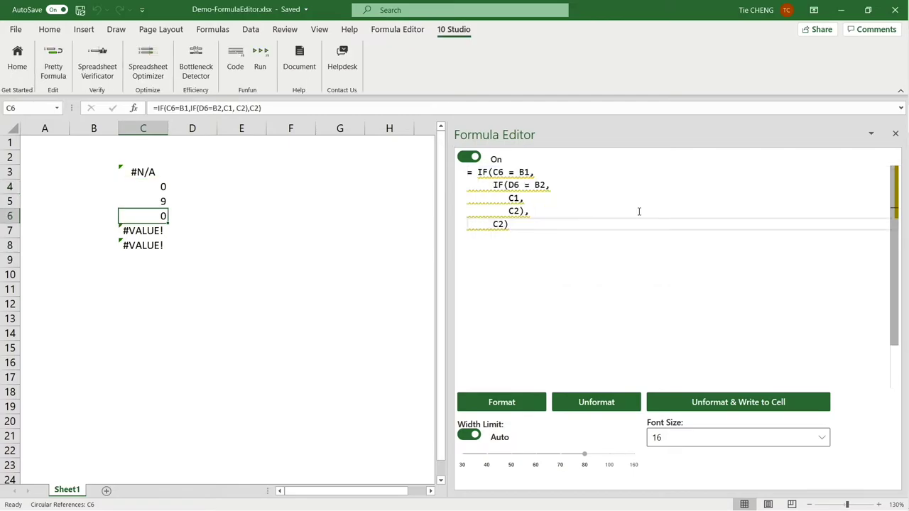
mouse_move(538, 186)
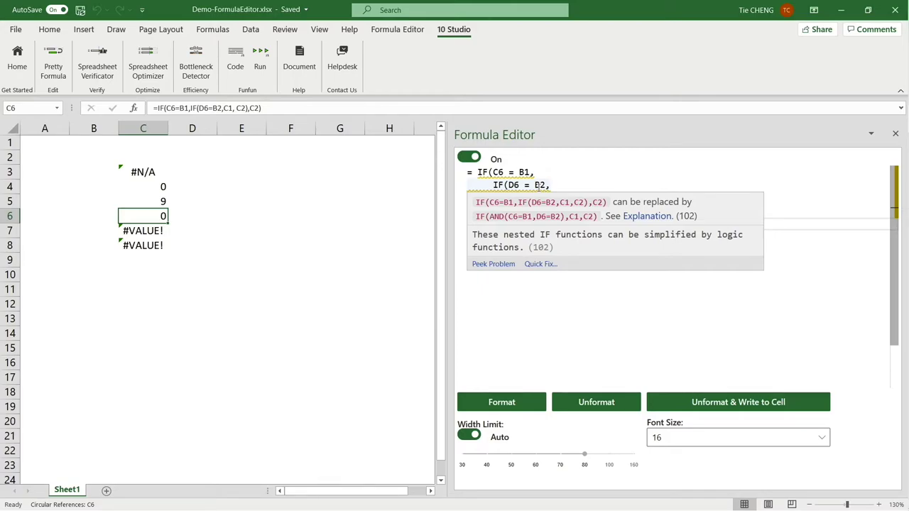
key("Down")
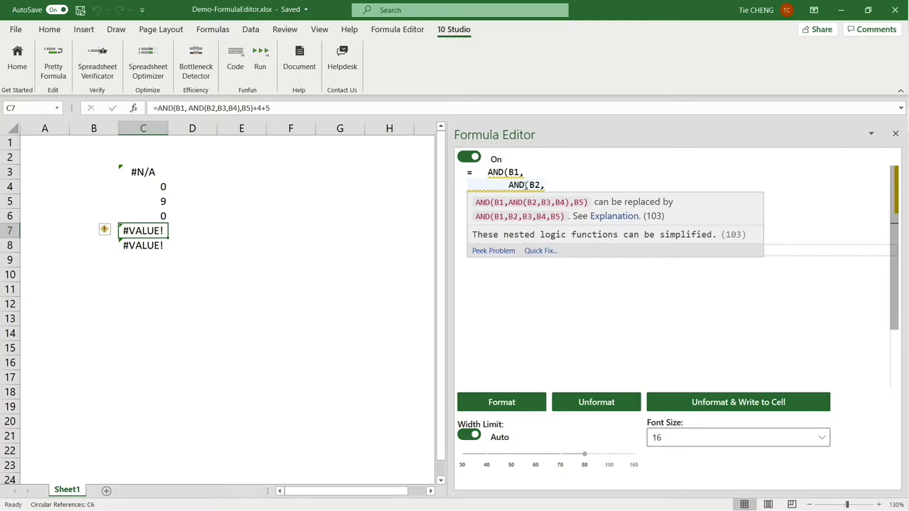
Show C8's OR formula and list Quick Fix replacements for the nested IFs.
key("Down")
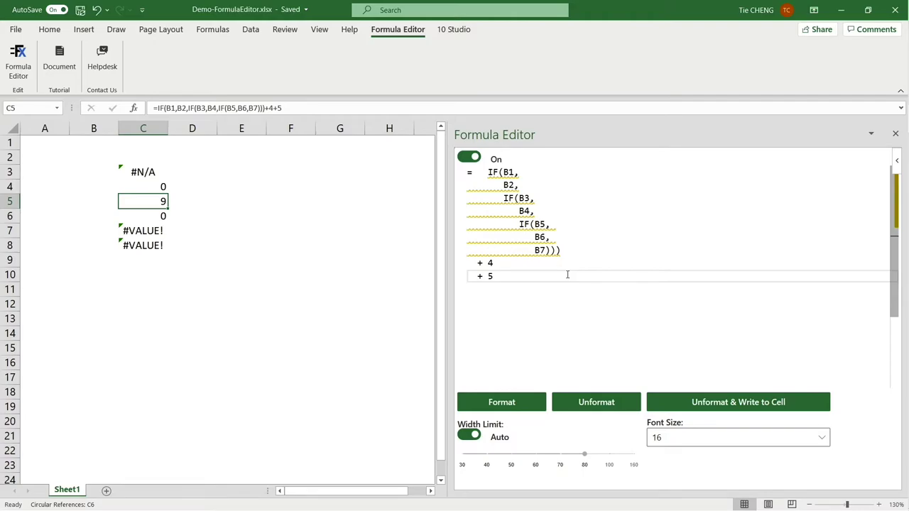
mouse_move(518, 198)
left_click(539, 347)
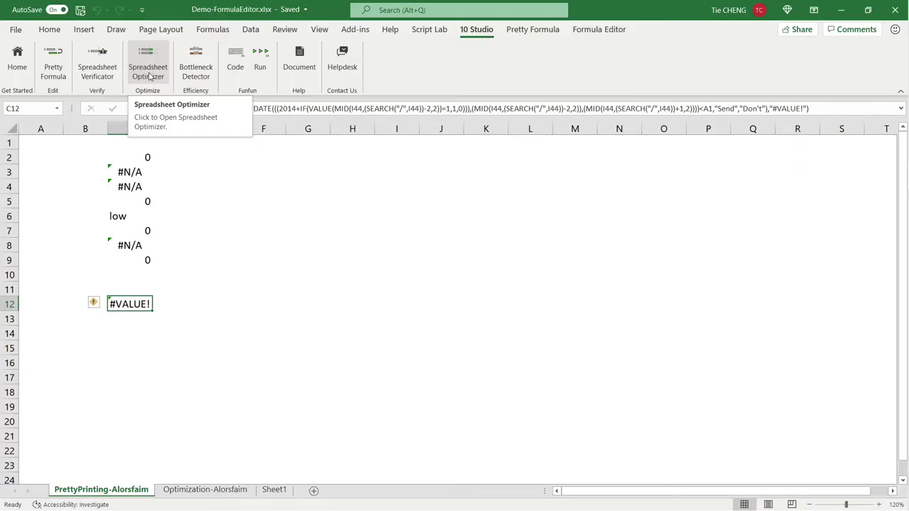
Open and widen the Spreadsheet Optimizer, run Optimize, and browse the VLOOKUP-to-INDEX+MATCH and IFS suggestions.
left_click(149, 71)
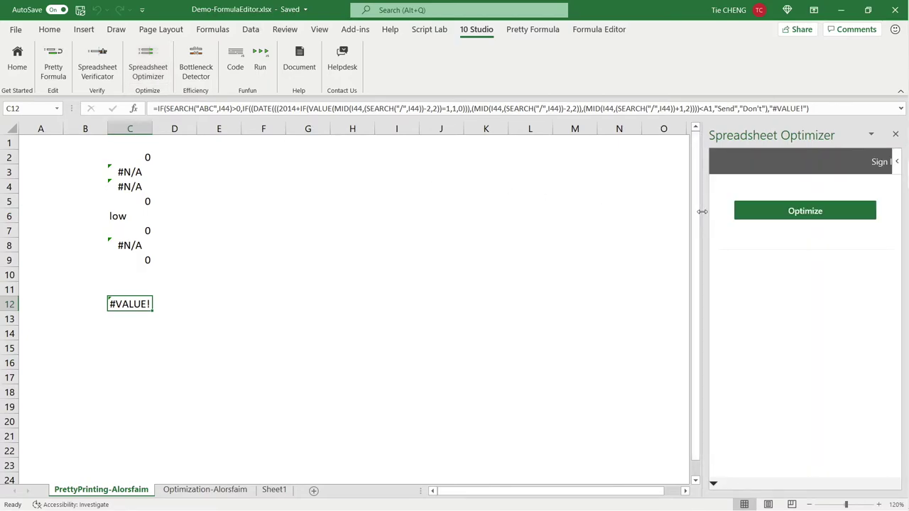
left_click_drag(702, 216, 352, 213)
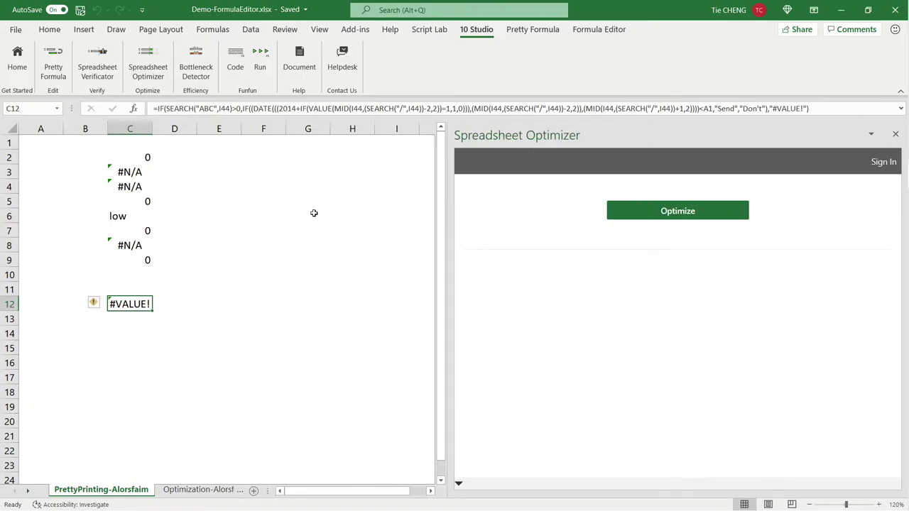
left_click(729, 218)
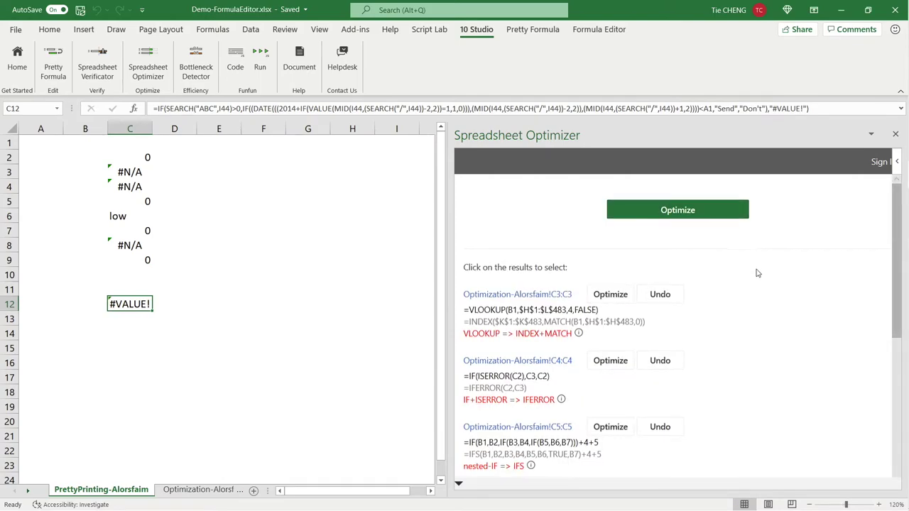
scroll(758, 273, "down", 1)
scroll(758, 273, "down", 2)
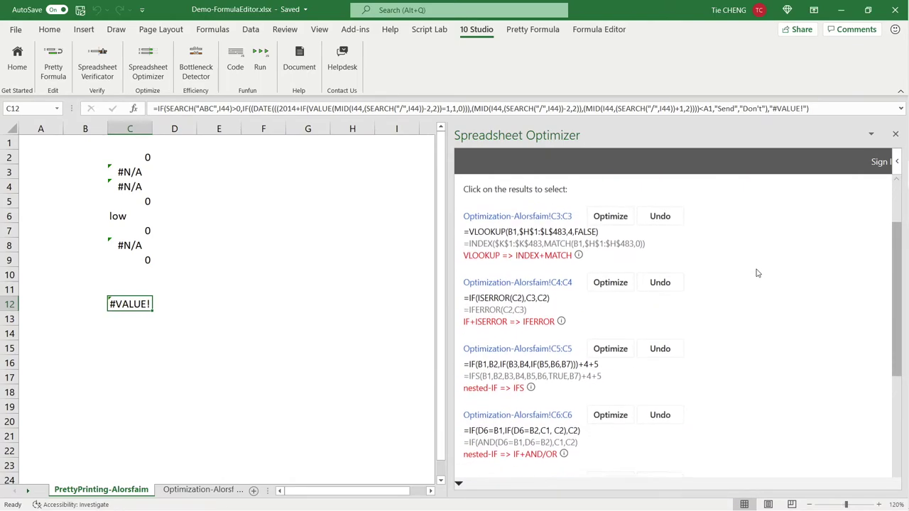
scroll(758, 273, "down", 3)
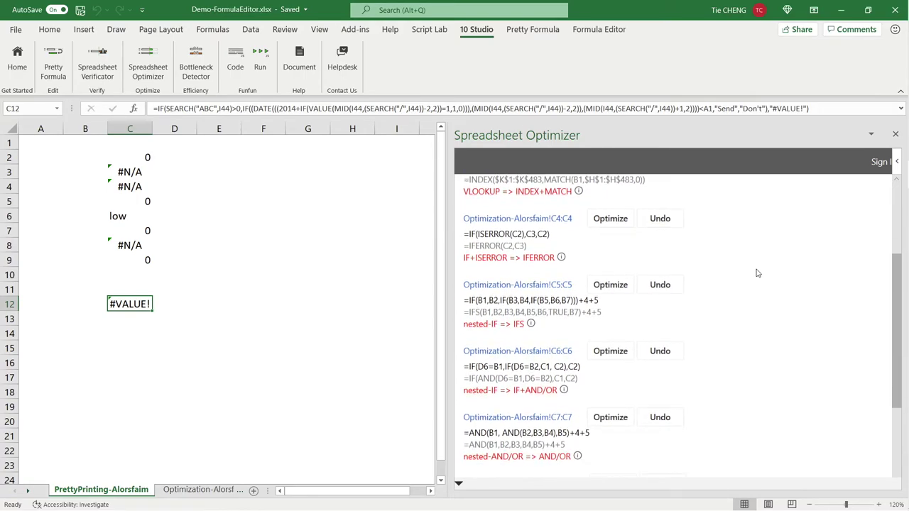
scroll(757, 273, "down", 3)
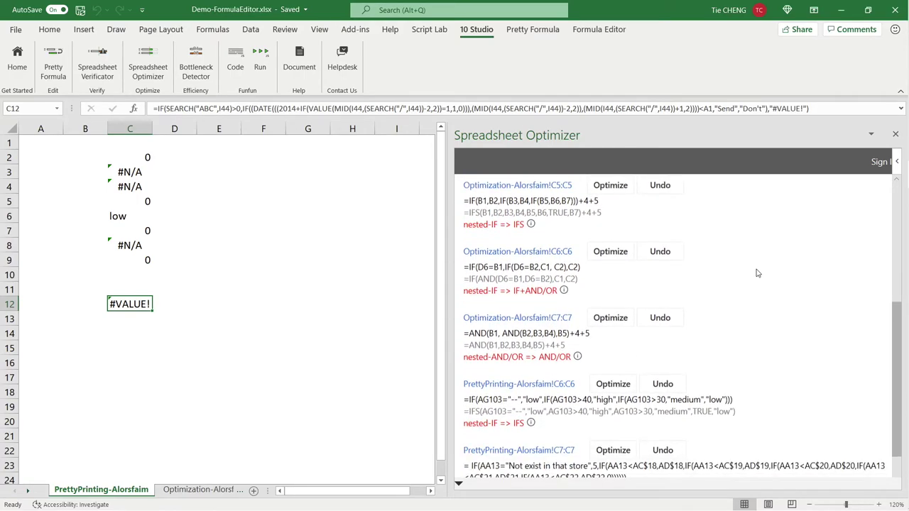
scroll(758, 273, "down", 1)
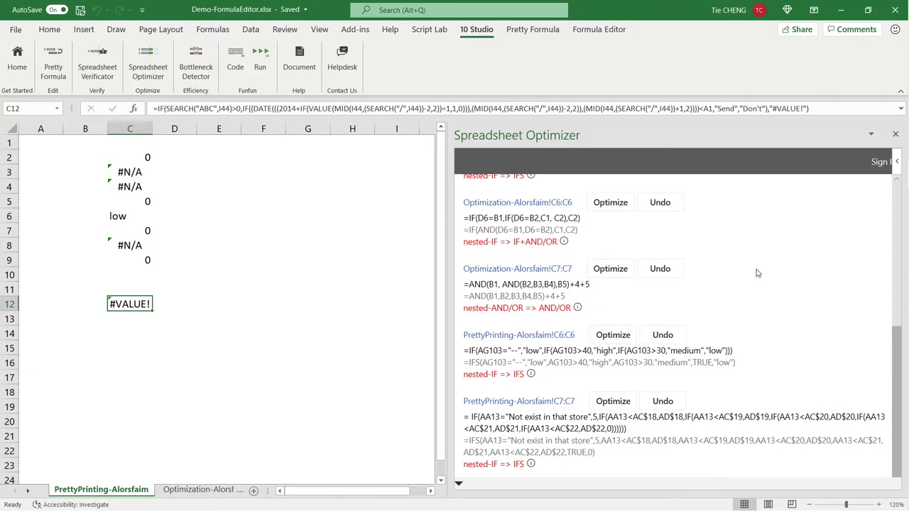
scroll(758, 273, "up", 4)
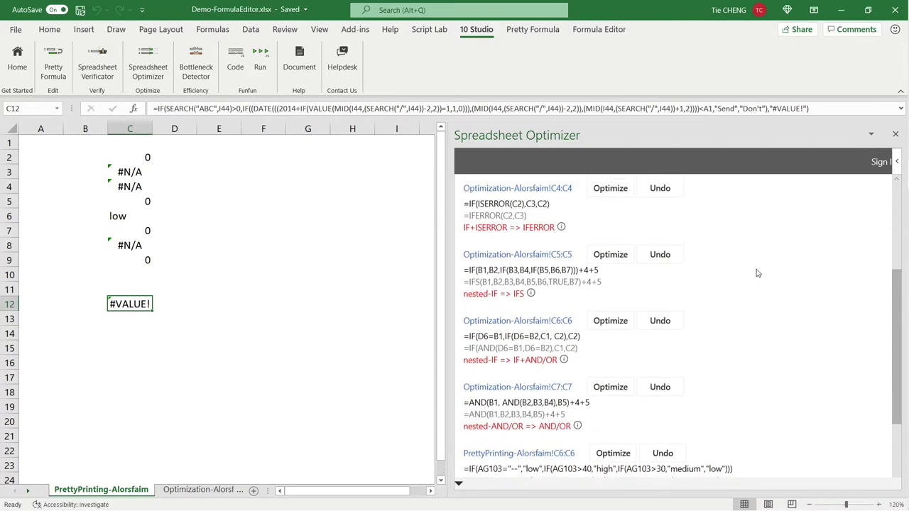
scroll(757, 273, "up", 3)
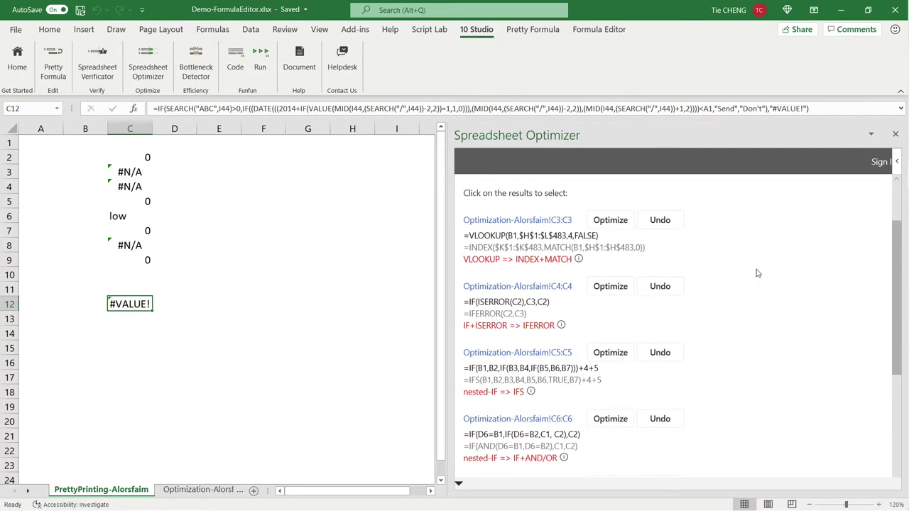
scroll(758, 273, "up", 3)
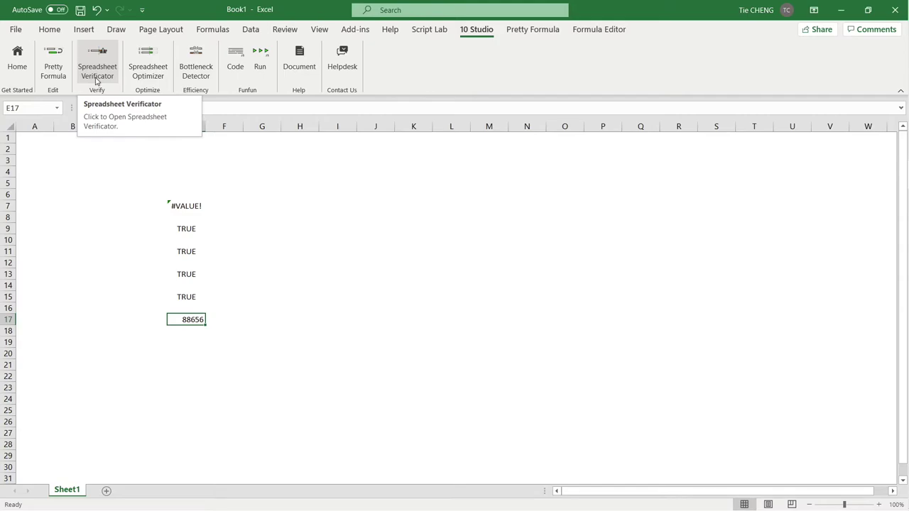
Run Verify the Workbook by Types in a widened Spreadsheet Verificator pane and browse the E7, E13, E15 mismatches.
left_click(97, 71)
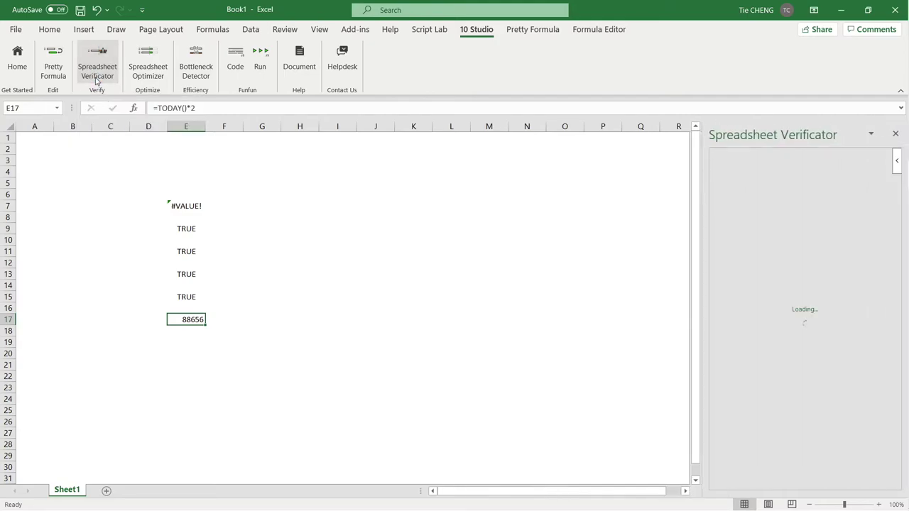
left_click_drag(698, 231, 432, 230)
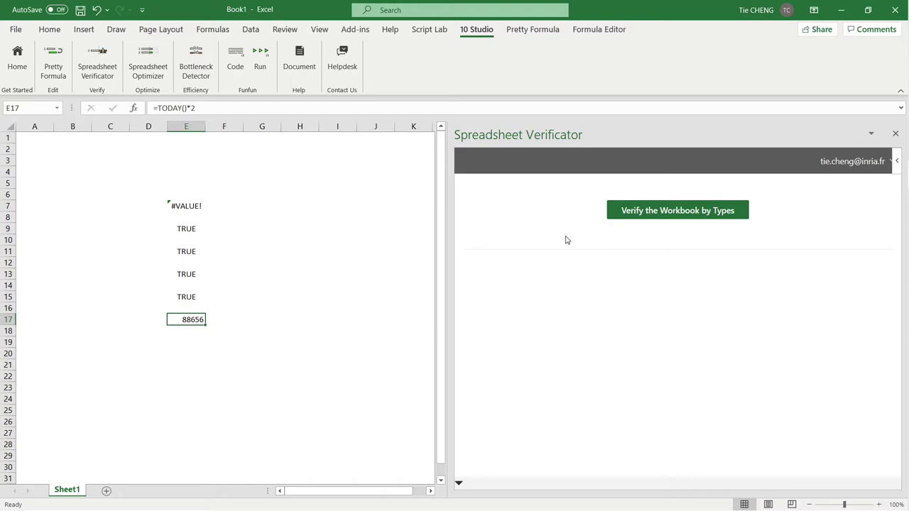
left_click(631, 215)
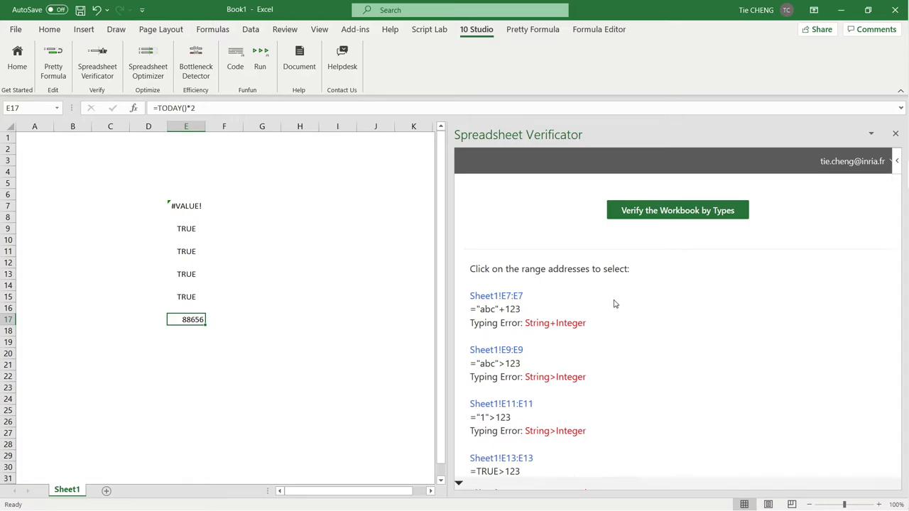
scroll(615, 304, "down", 1)
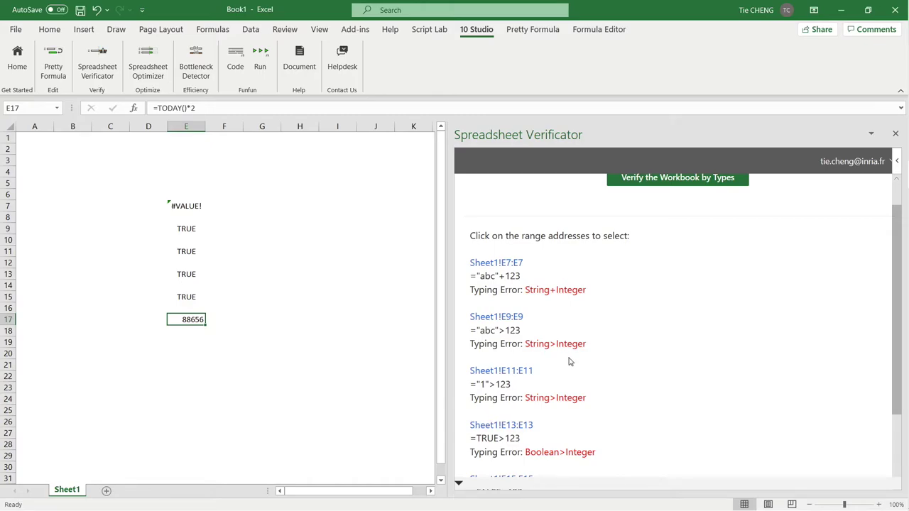
scroll(568, 361, "down", 2)
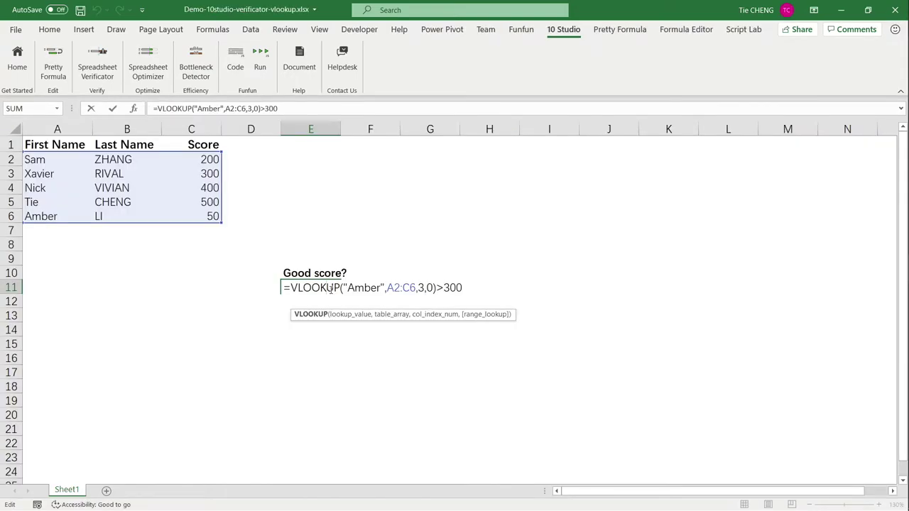
Commit E11's VLOOKUP, insert an empty column before Last Name, and jump to flagged cell F11.
key("Return")
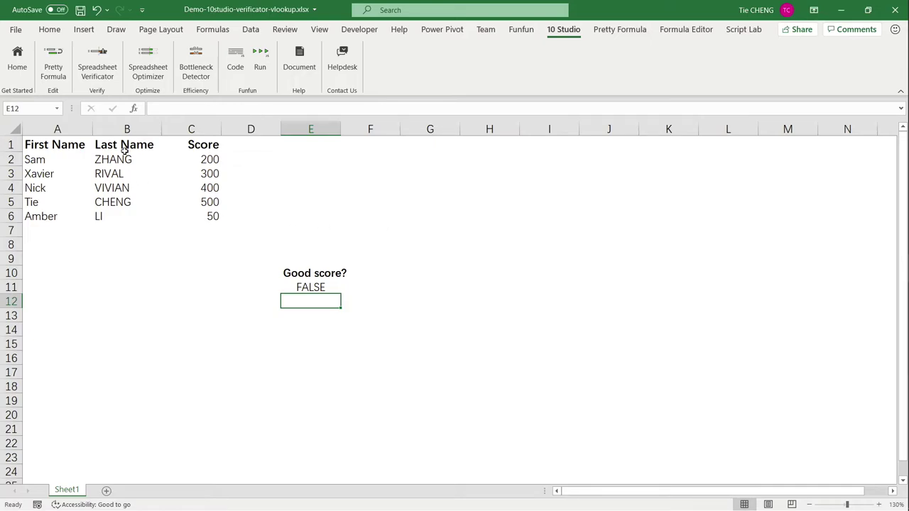
left_click(127, 128)
right_click(127, 129)
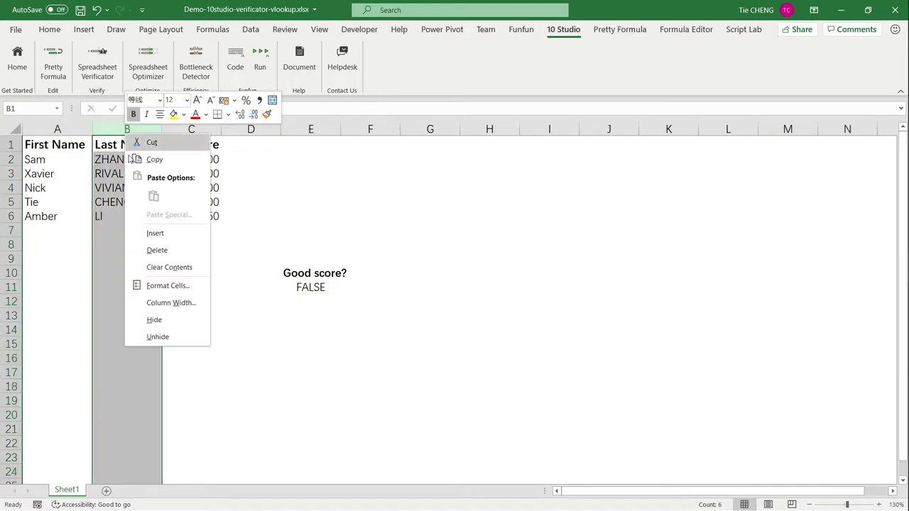
left_click(135, 235)
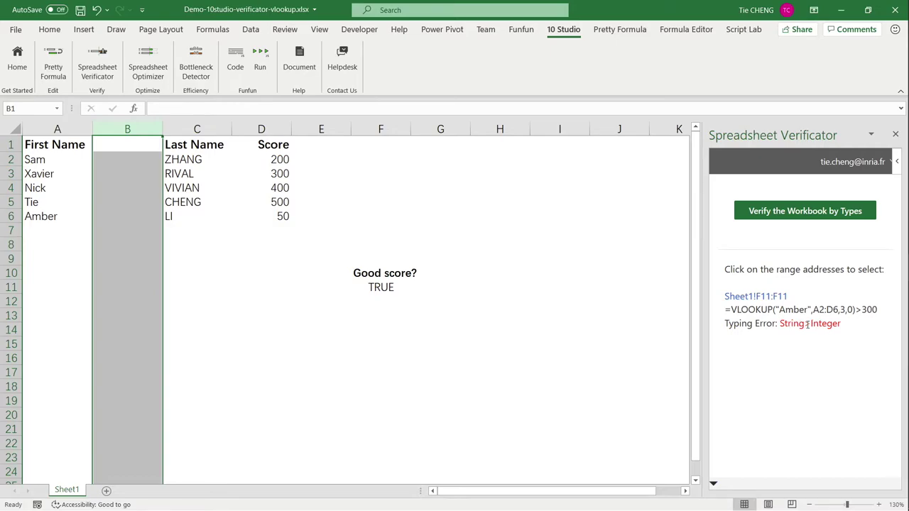
left_click(759, 297)
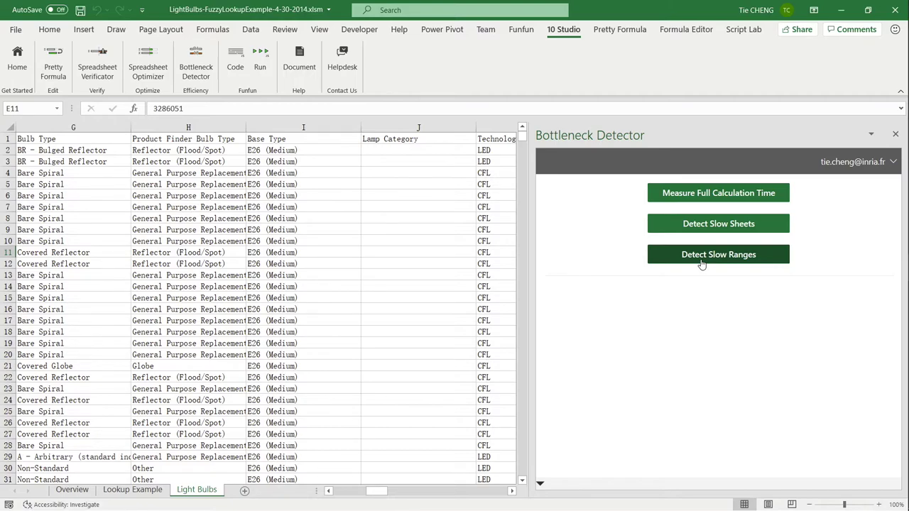
Detect slow ranges and select the slowest one, Lookup Example!B5:B16 at 48.83s.
left_click(701, 256)
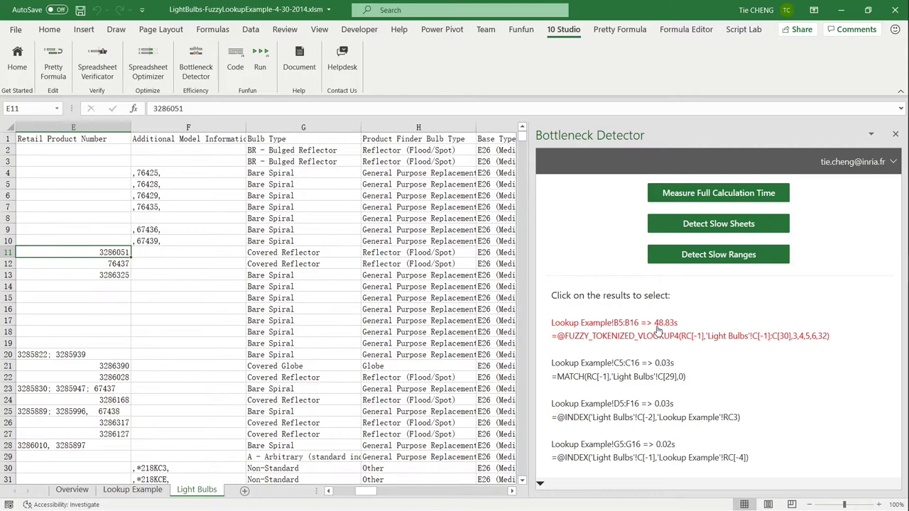
left_click(656, 330)
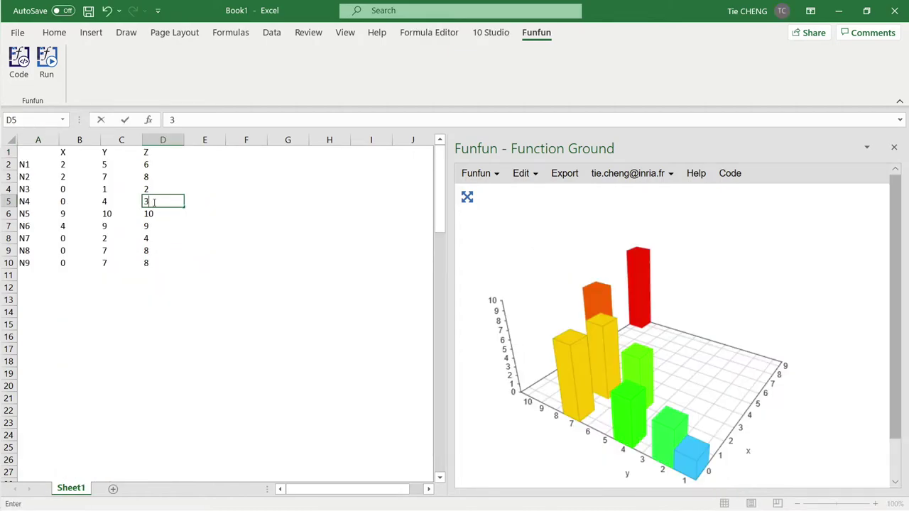
Change cell D5 to 3, then to 10.
type("3")
key("Return")
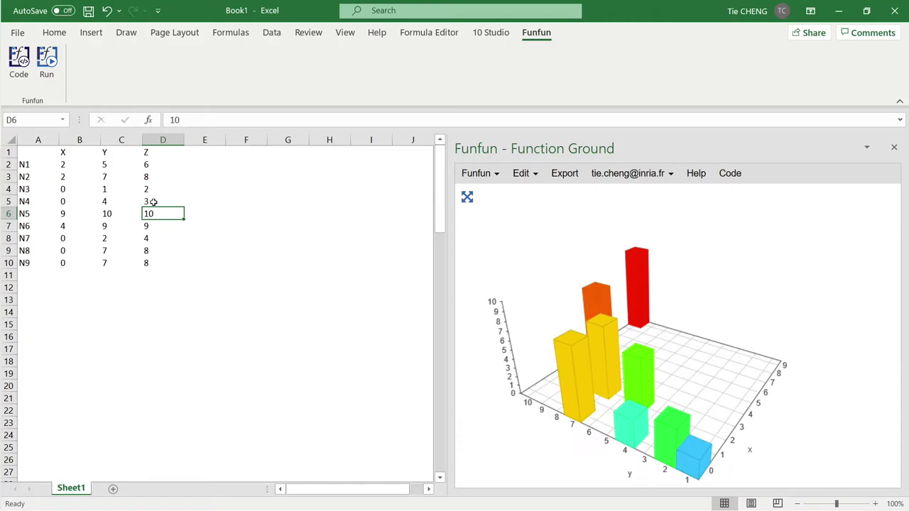
left_click(153, 202)
type("10")
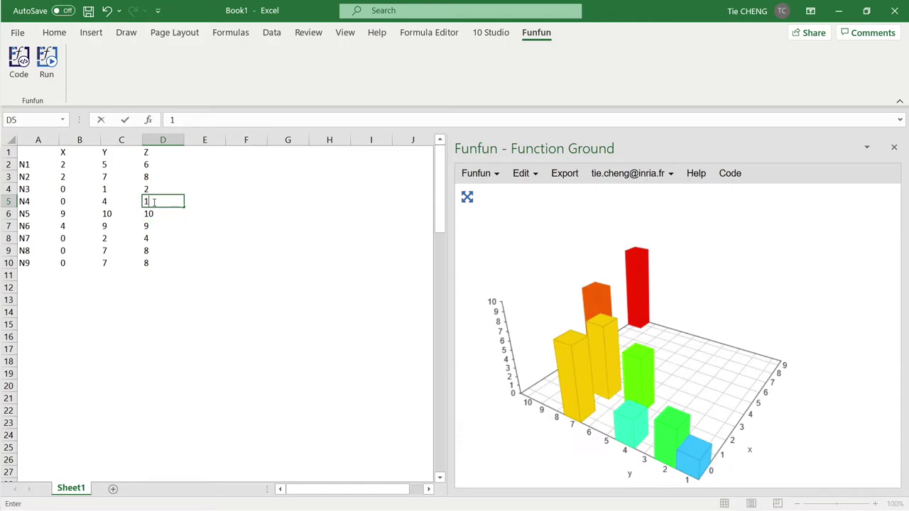
key("Return")
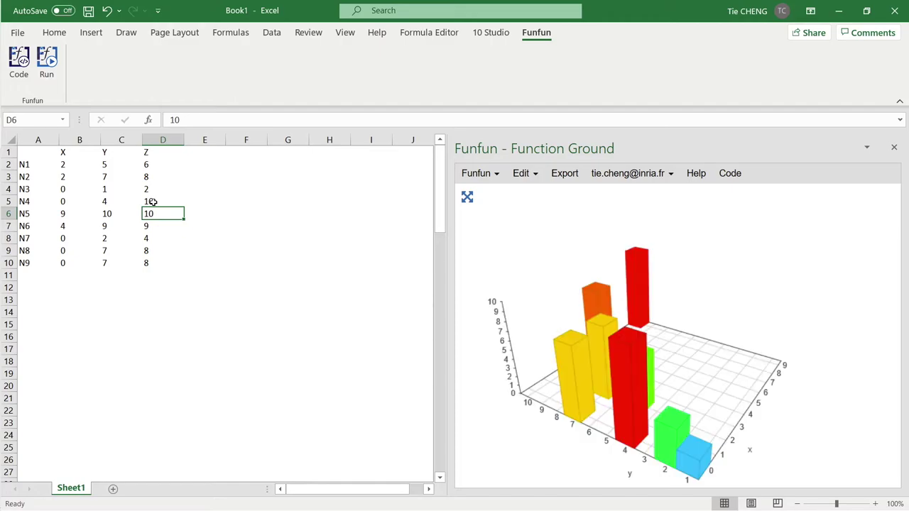
Change the chart style from 'bar' to 'dot' in the Funfun script.js and rerun it.
left_click(731, 174)
left_click(680, 338)
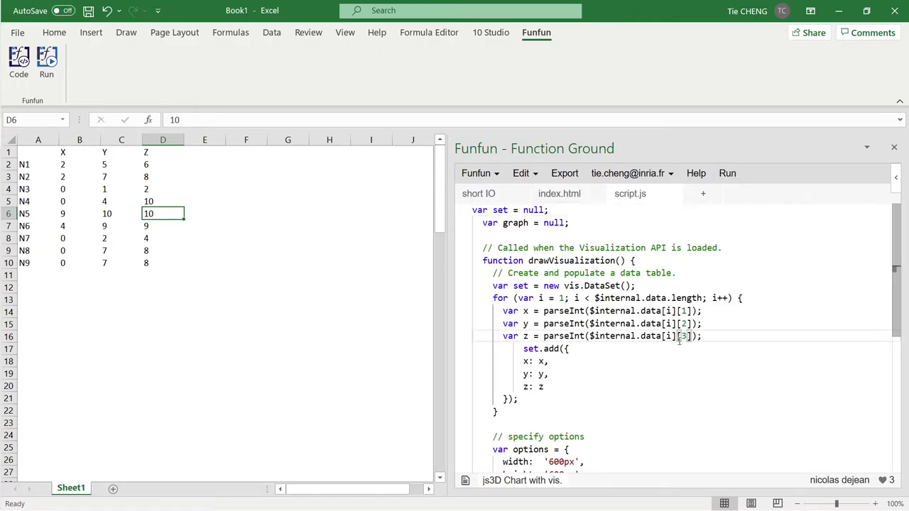
scroll(679, 339, "down", 4)
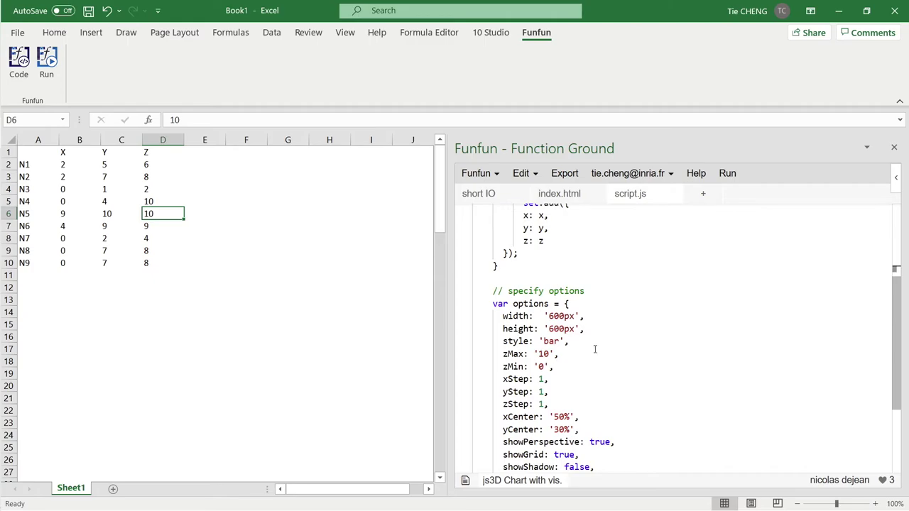
double_click(549, 342)
type("dot")
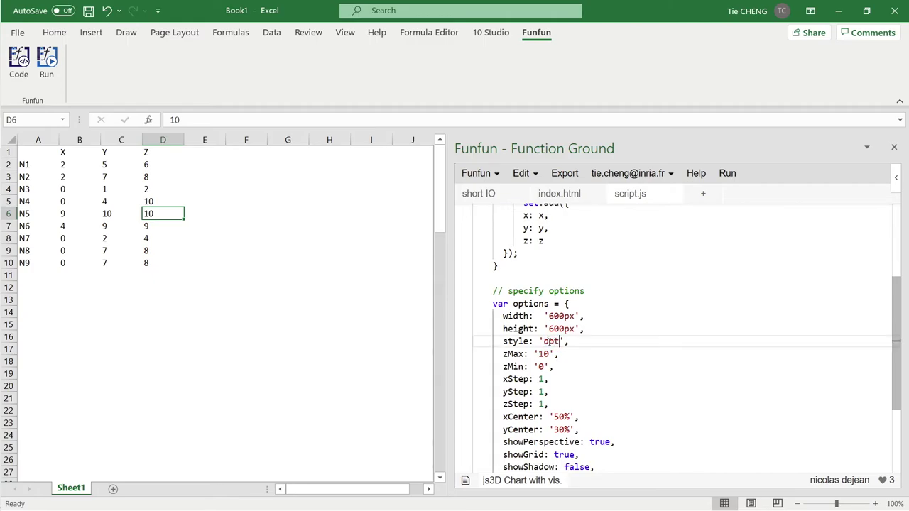
left_click(727, 173)
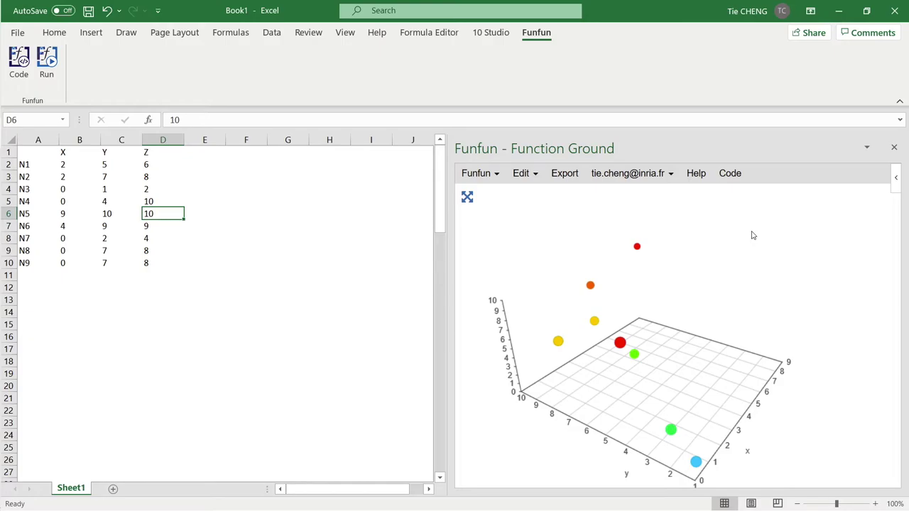
left_click_drag(191, 299, 192, 309)
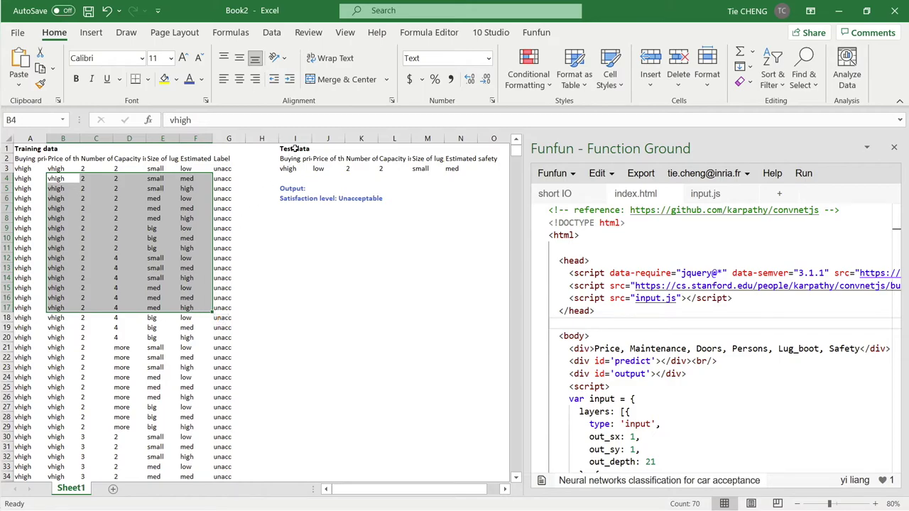
left_click_drag(295, 149, 290, 168)
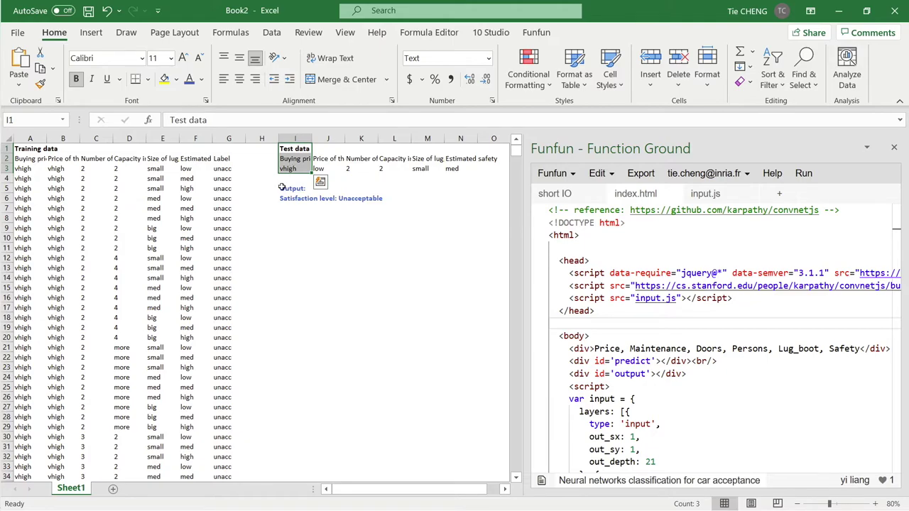
left_click_drag(291, 188, 290, 198)
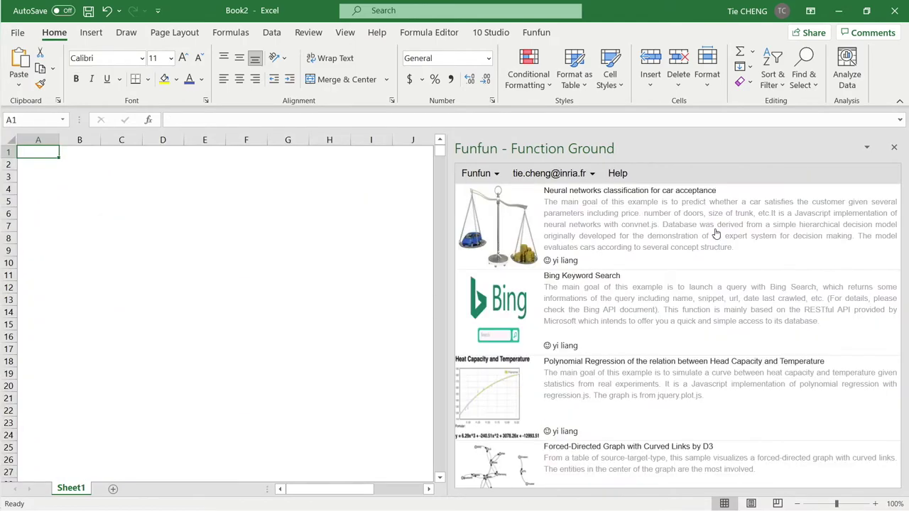
scroll(714, 237, "down", 5)
scroll(715, 234, "down", 3)
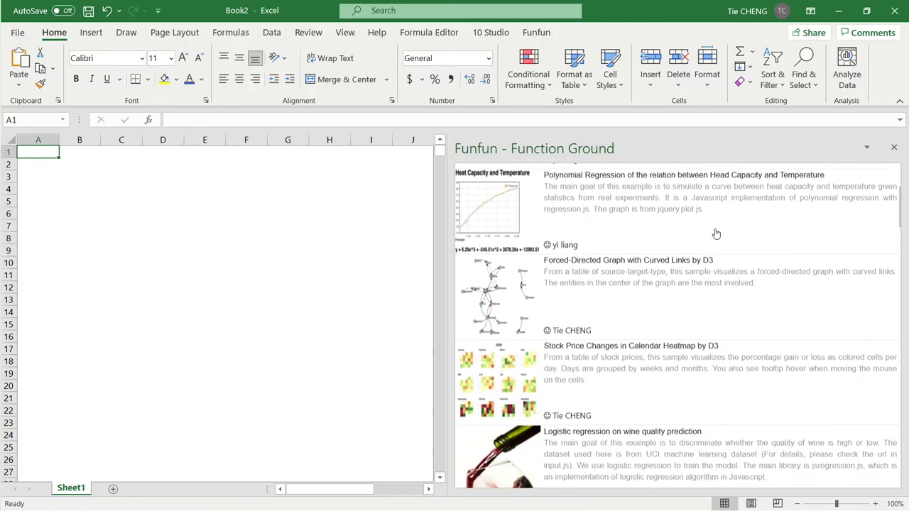
scroll(716, 235, "down", 5)
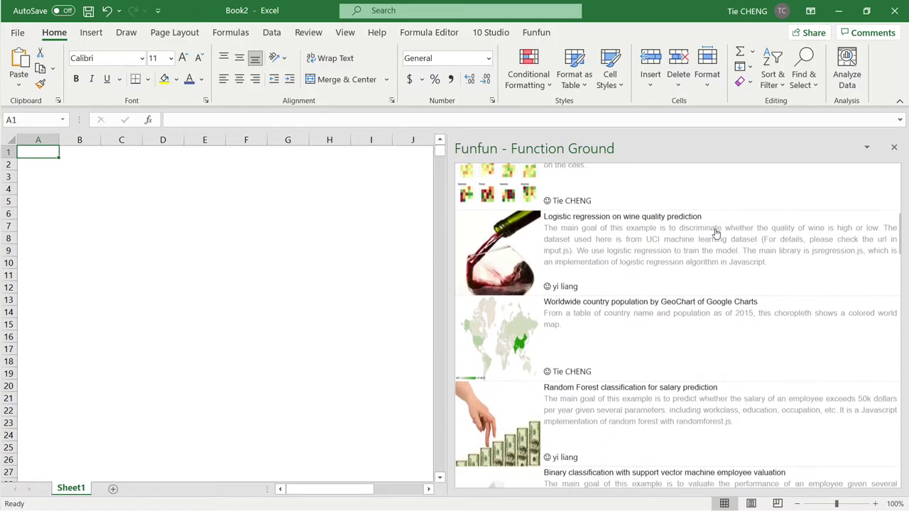
scroll(716, 233, "down", 3)
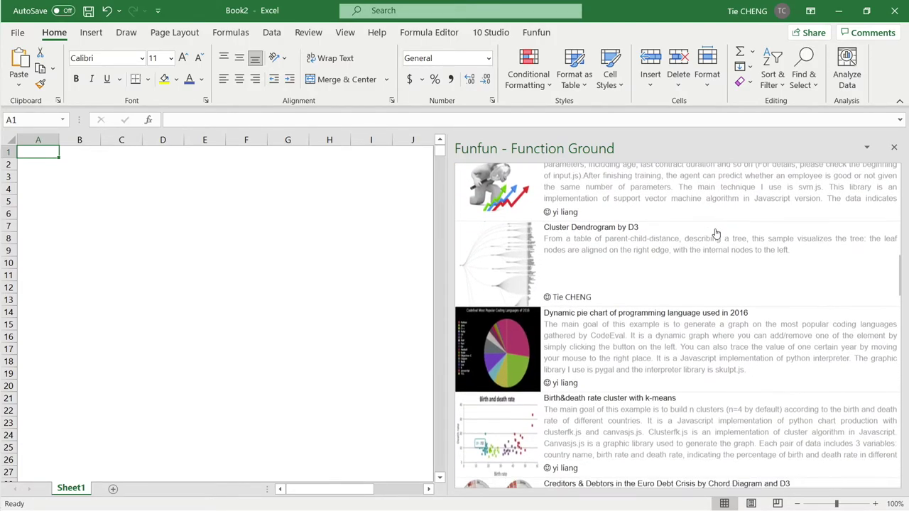
scroll(716, 234, "down", 7)
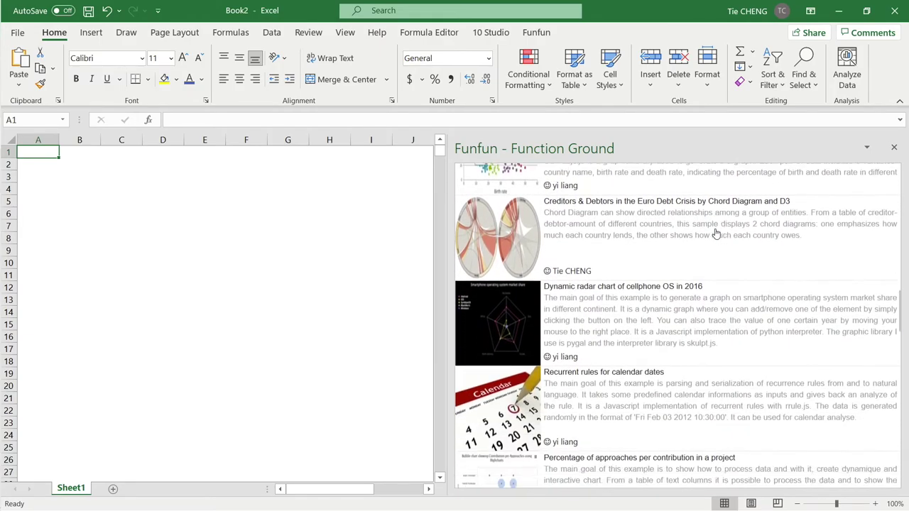
scroll(716, 234, "down", 5)
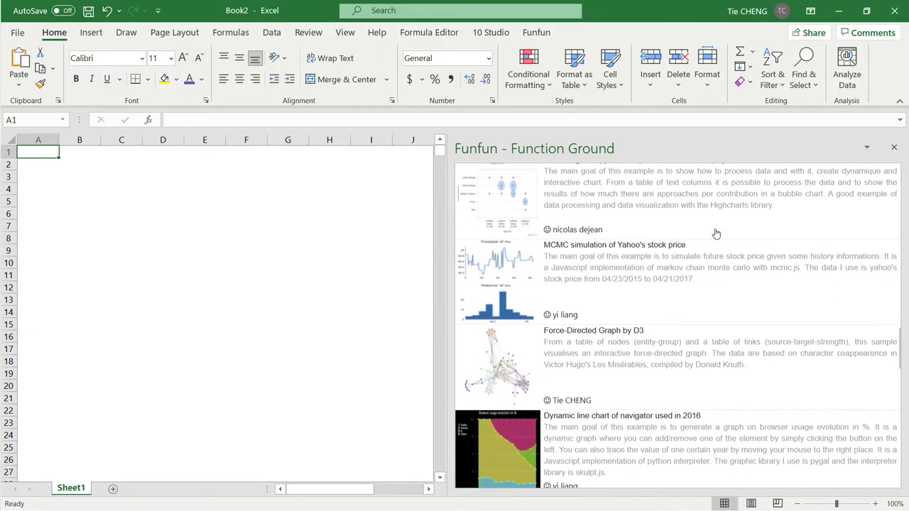
scroll(716, 235, "down", 4)
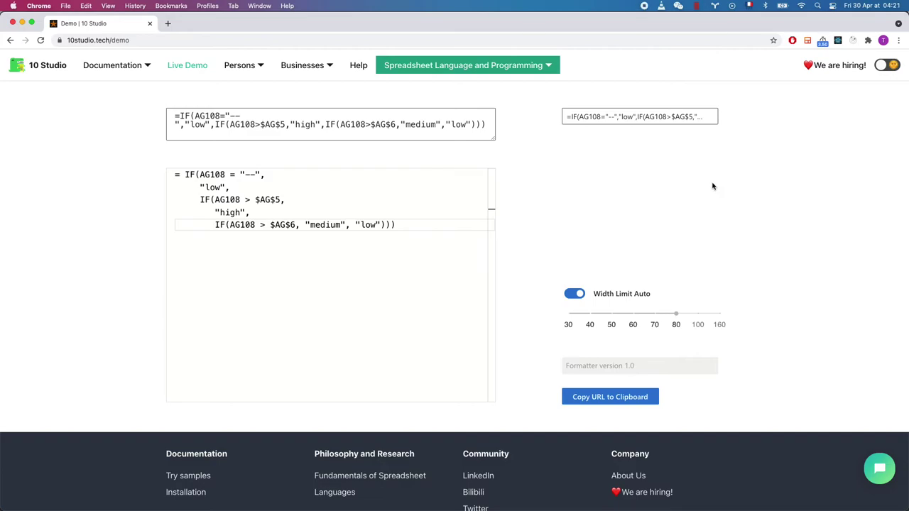
Load the (CL295*CK295)+… sample formula, then the IF(E10=0,0,VLOOKUP(3,Z12:AD17,4,FALSE)) sample formula.
left_click(684, 120)
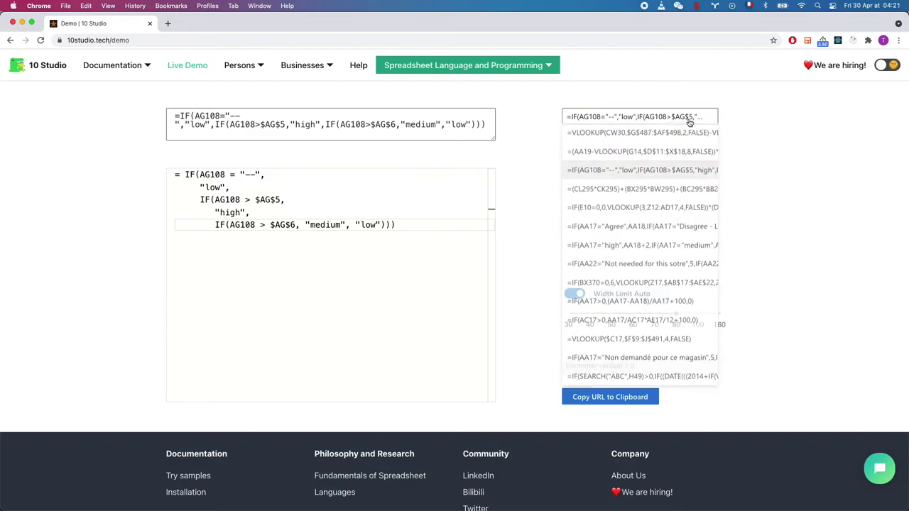
left_click(670, 191)
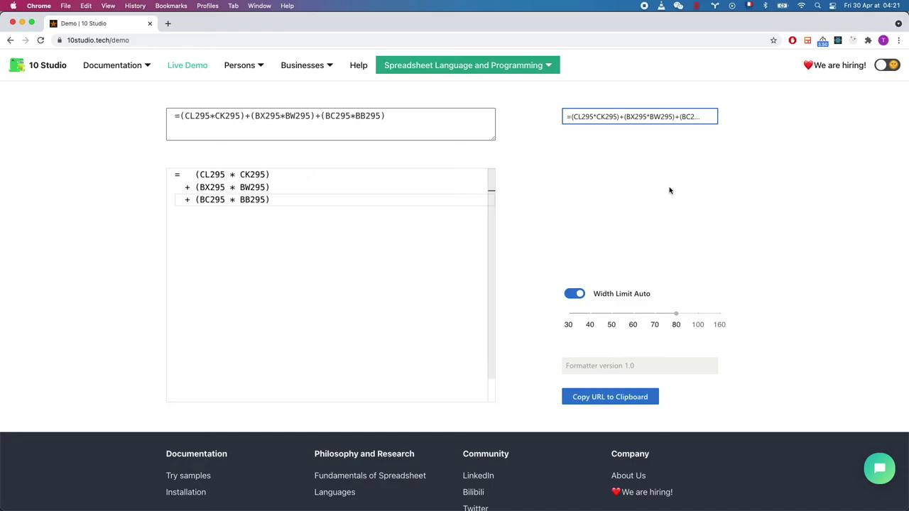
left_click(671, 120)
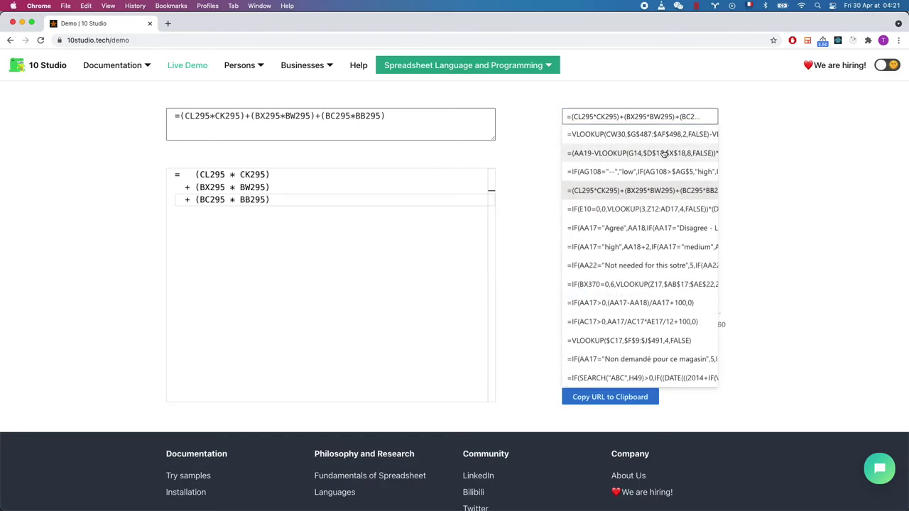
left_click(654, 209)
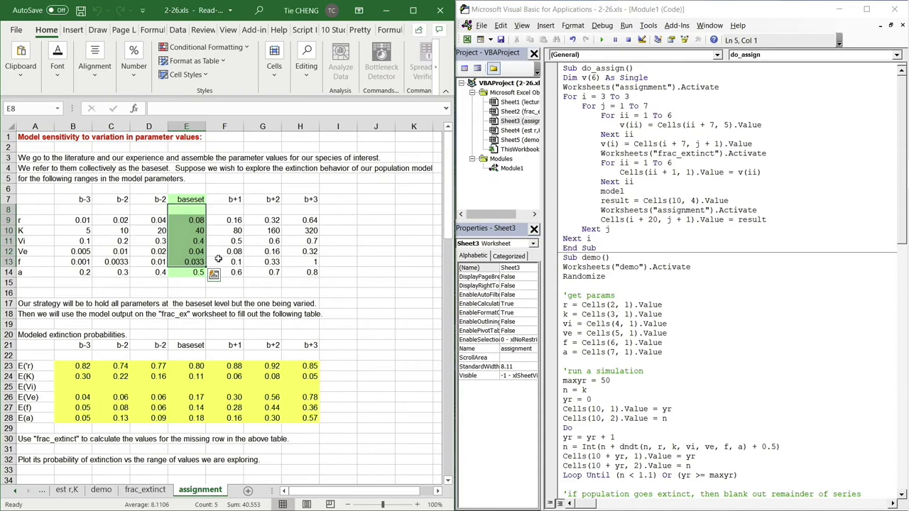
Select the first inner-loop lines of the do_assign macro.
left_click_drag(601, 115, 714, 125)
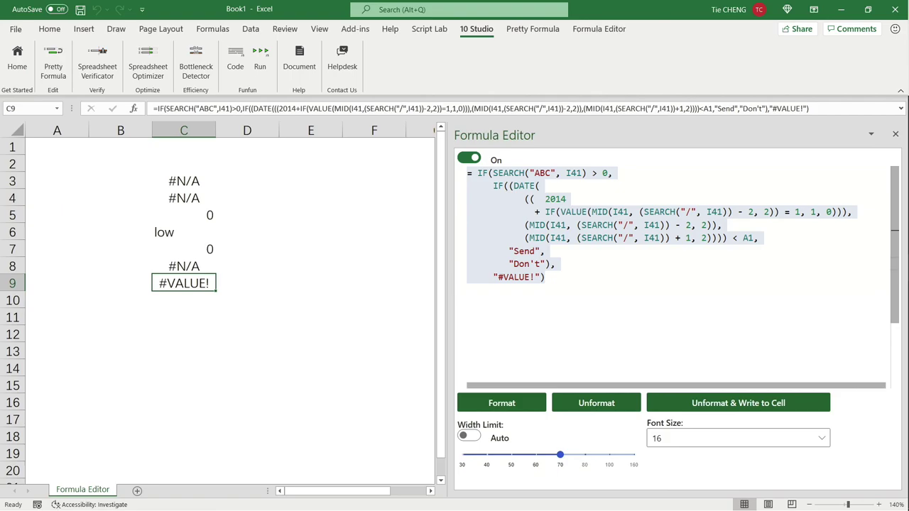
Select C8 and narrow the Width Limit to 30 so each VLOOKUP argument gets its own line.
key("Up")
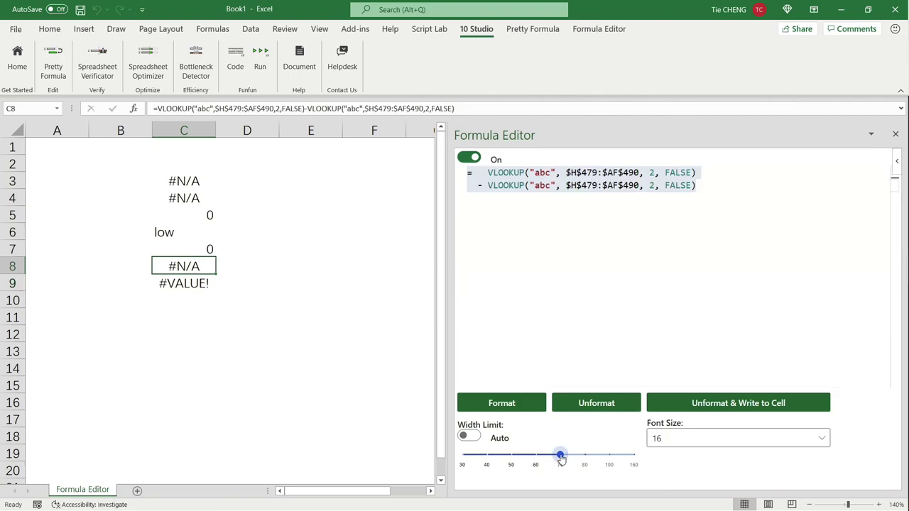
left_click_drag(560, 456, 462, 455)
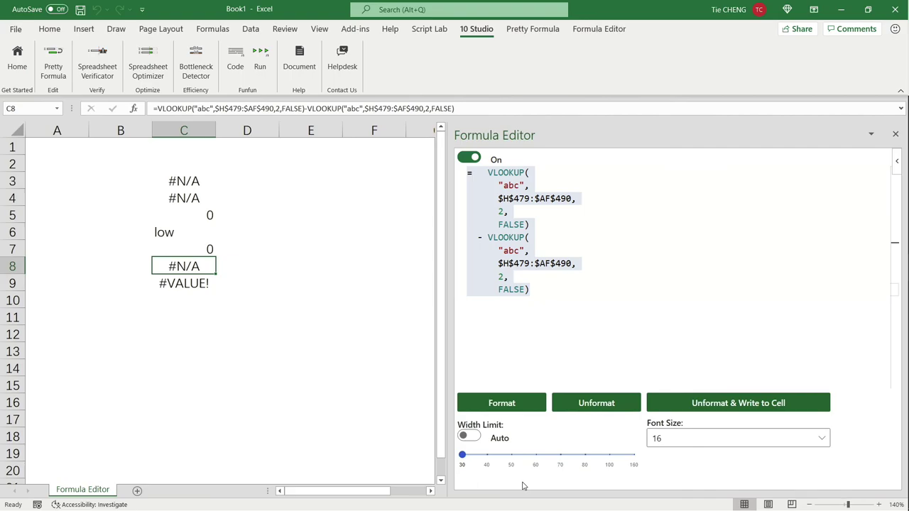
left_click(560, 456)
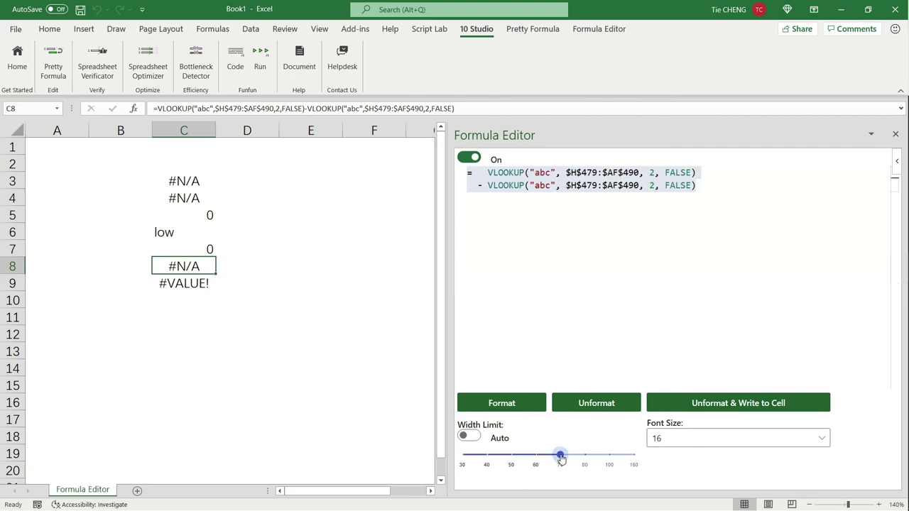
left_click_drag(560, 456, 462, 455)
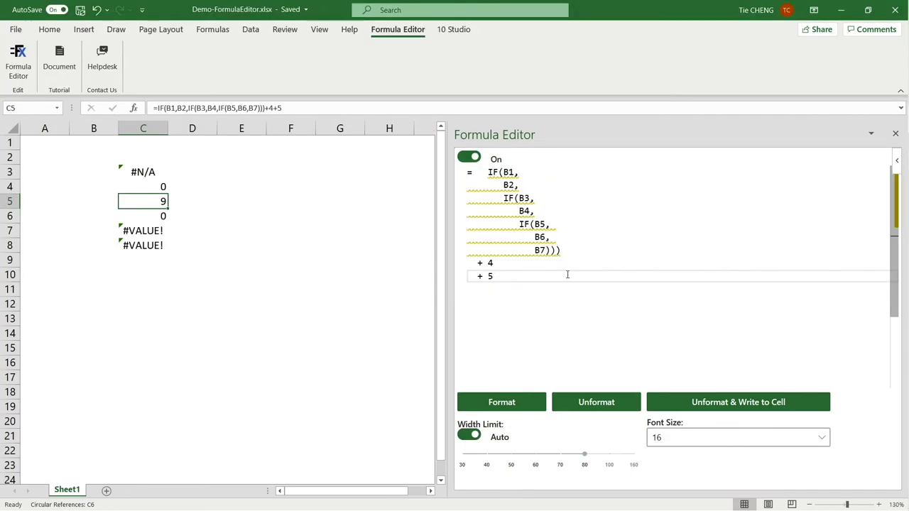
Show Quick Fix suggestions replacing C5's nested IFs with IFS(B1,B2,B3,B4,B5,B6,TRUE,B7).
left_click(542, 347)
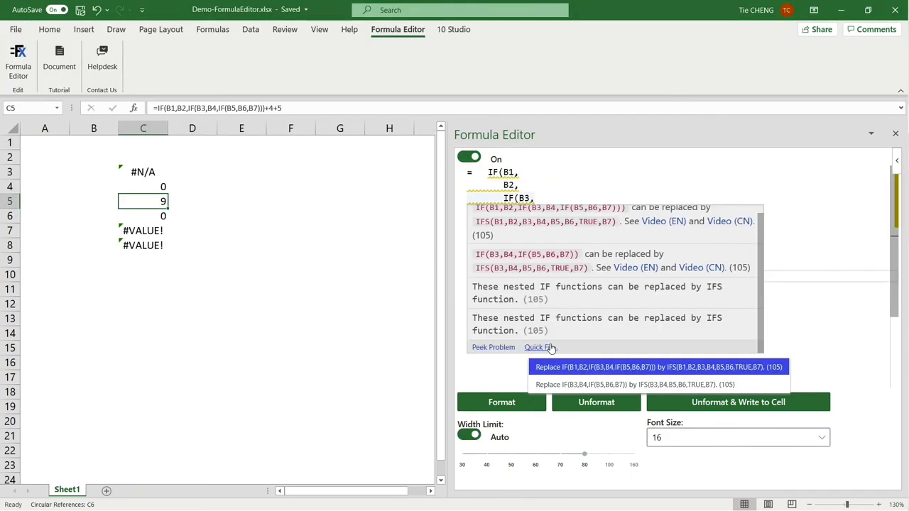